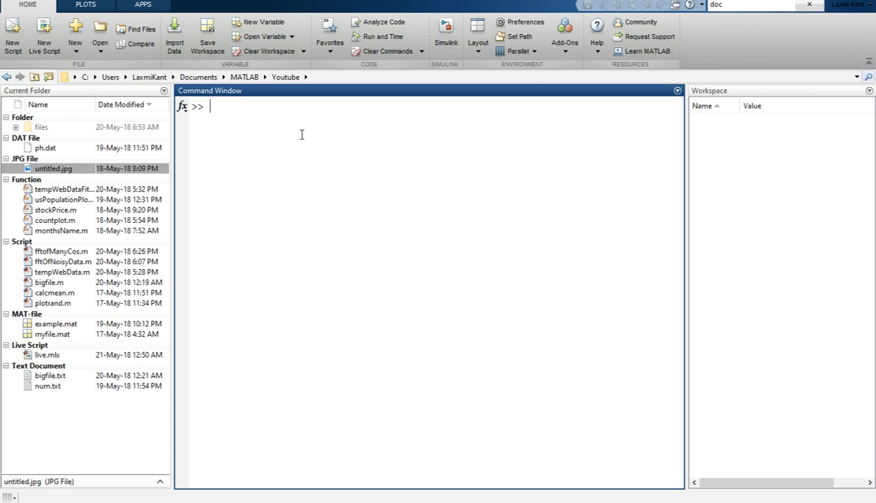
Run fdatool, reposition the Filter Designer window it opens, then close it.
{"action": "type", "text": "fdatool"}
{"action": "key", "text": "Return"}
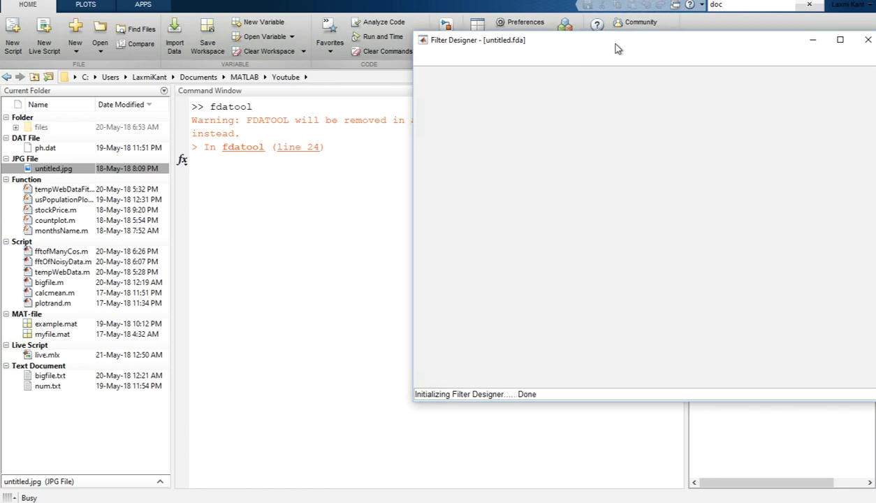
{"action": "left_click_drag", "start_coordinate": [618, 48], "coordinate": [479, 156]}
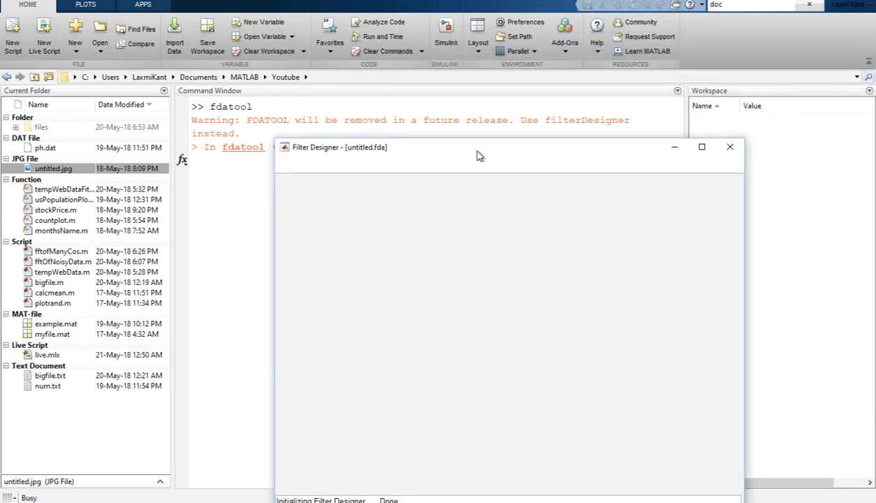
{"action": "mouse_move", "coordinate": [478, 155]}
{"action": "left_mouse_down"}
{"action": "mouse_move", "coordinate": [429, 166]}
{"action": "mouse_move", "coordinate": [406, 145]}
{"action": "mouse_move", "coordinate": [422, 163]}
{"action": "left_mouse_up"}
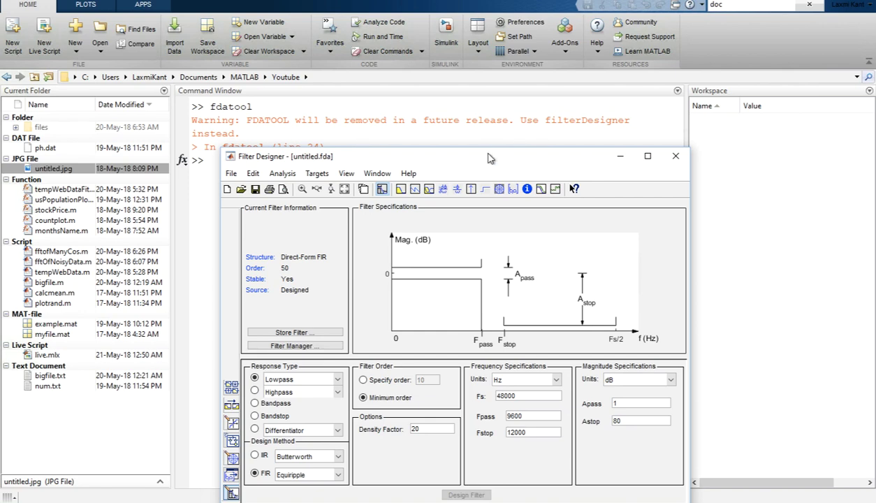
{"action": "left_click_drag", "start_coordinate": [486, 163], "coordinate": [474, 91]}
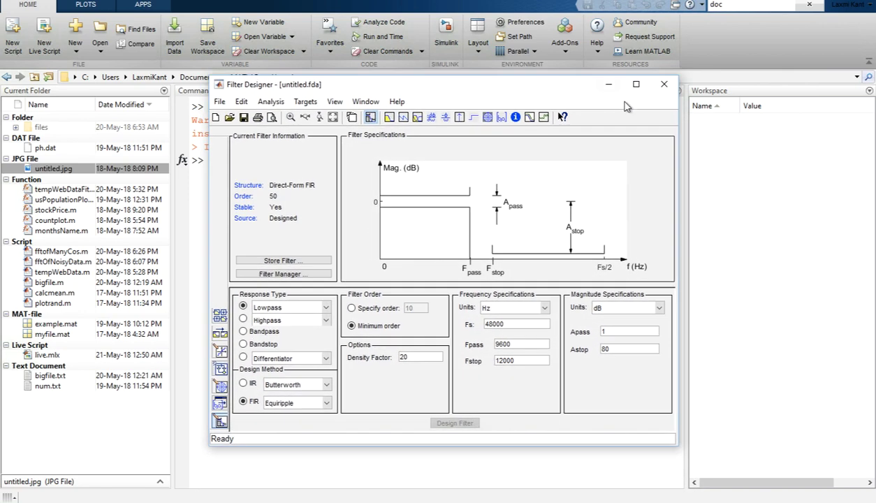
{"action": "left_click", "coordinate": [664, 84]}
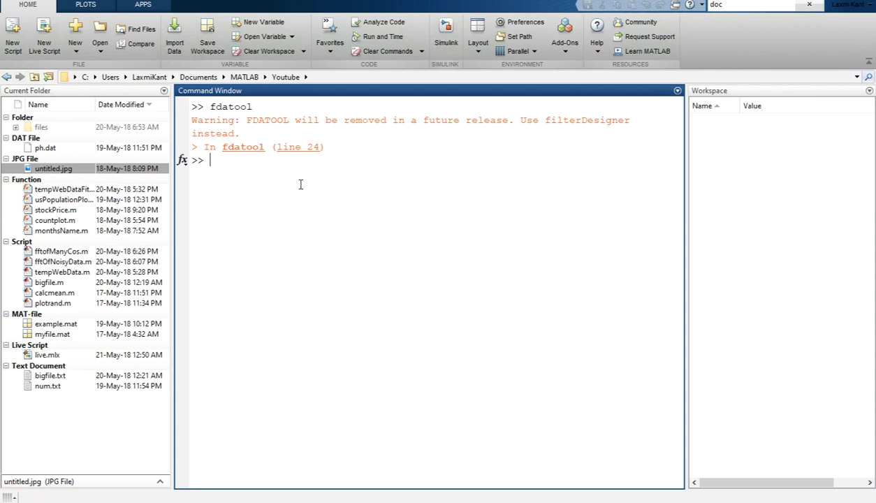
Launch Filter Designer via the suggested filterDesigner command and move it to the centre-left.
{"action": "type", "text": "filterdesigner"}
{"action": "key", "text": "Return"}
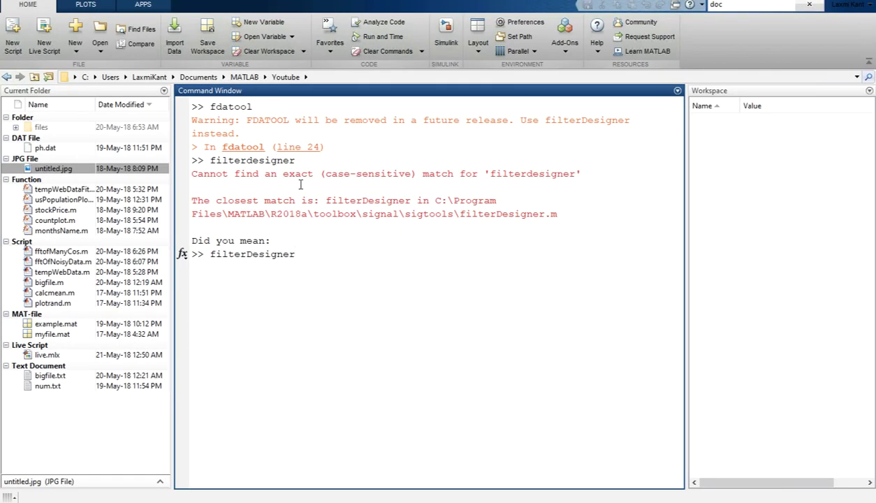
{"action": "key", "text": "Return"}
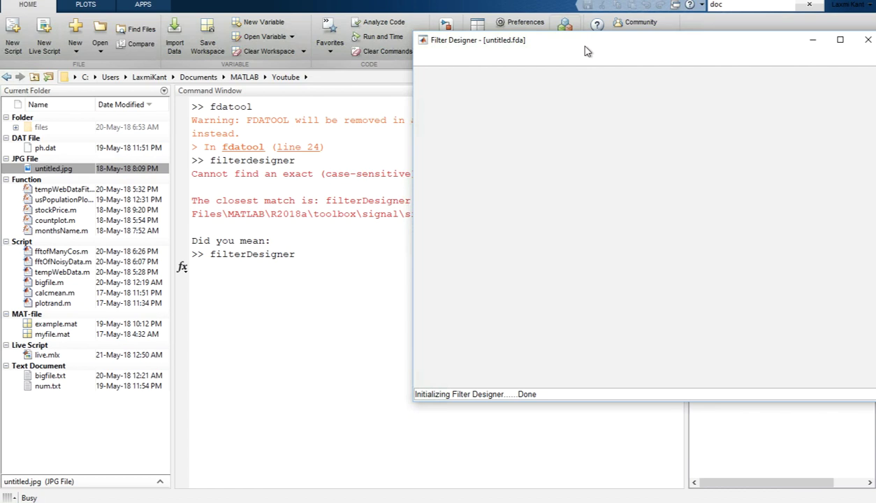
{"action": "left_click_drag", "start_coordinate": [647, 44], "coordinate": [384, 62]}
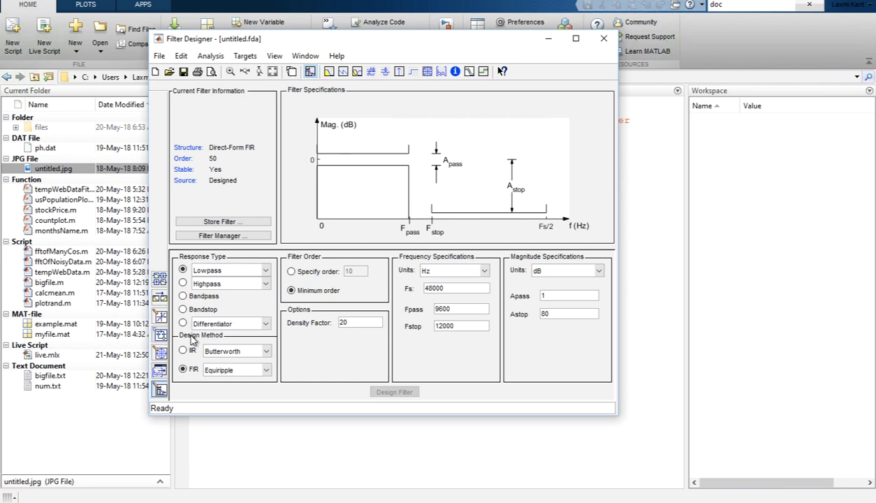
Choose Least-squares as the FIR design method, leaving the IIR method at Butterworth.
{"action": "left_click", "coordinate": [222, 371]}
{"action": "left_click", "coordinate": [226, 393]}
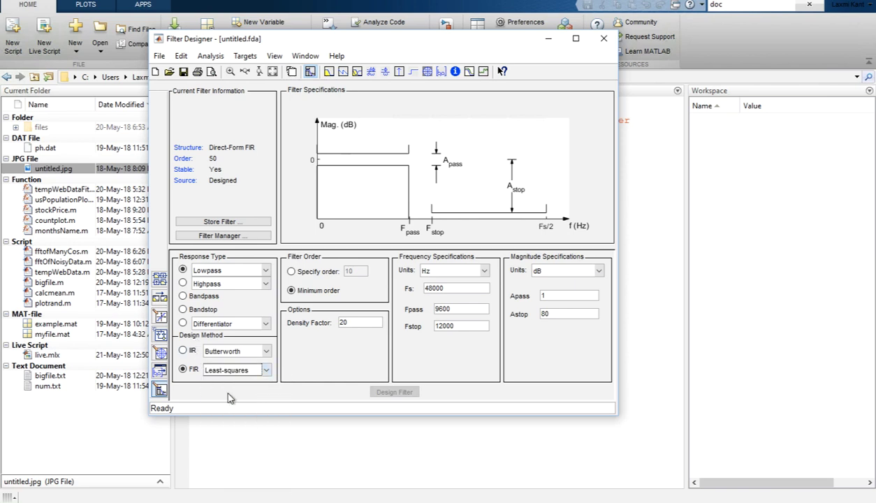
{"action": "left_click", "coordinate": [241, 371]}
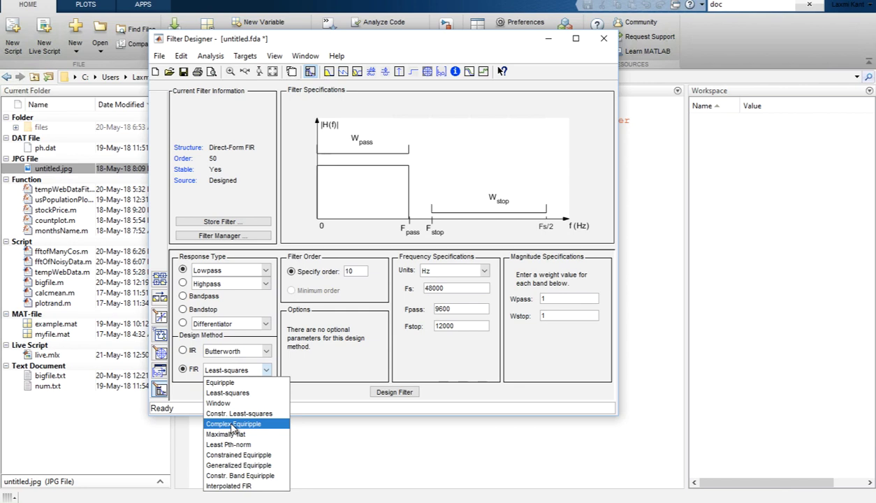
{"action": "left_click", "coordinate": [245, 352]}
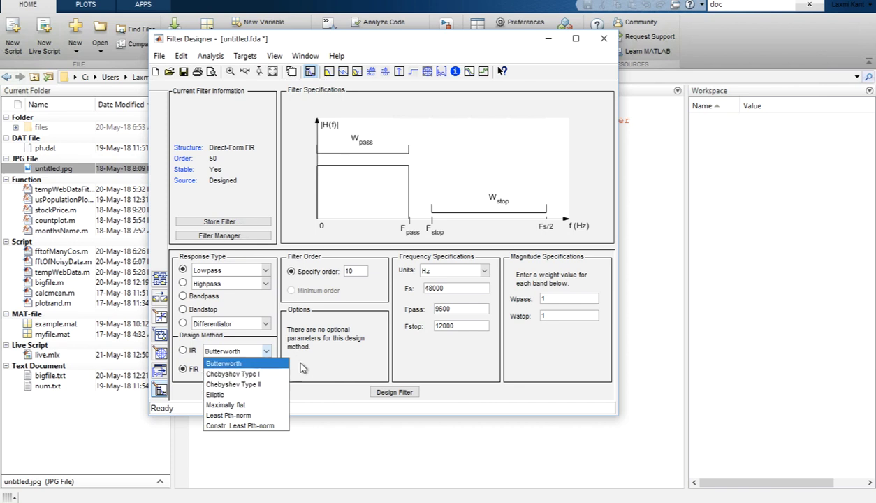
{"action": "left_click", "coordinate": [305, 372]}
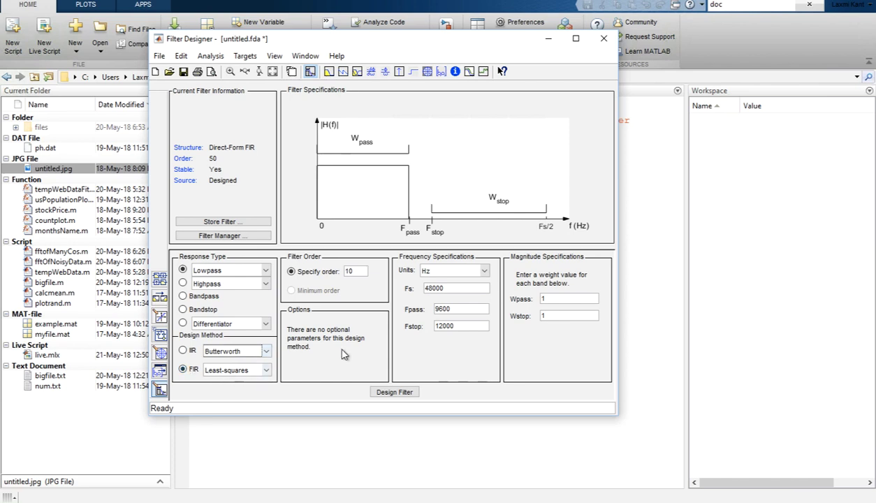
Set Fs 500, Fpass 10 and Fstop 30, then design the order-10 least-squares filter.
{"action": "double_click", "coordinate": [358, 270]}
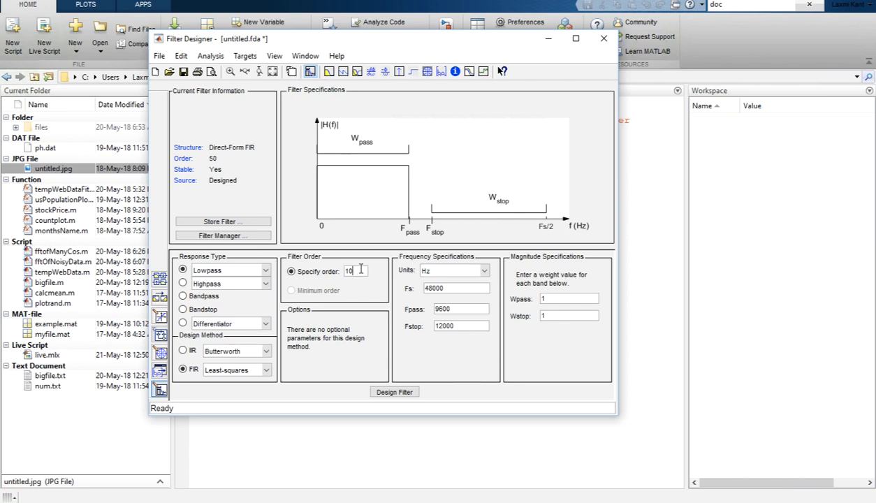
{"action": "left_click", "coordinate": [453, 288]}
{"action": "key", "text": "BackSpace"}
{"action": "key", "text": "BackSpace"}
{"action": "key", "text": "BackSpace"}
{"action": "key", "text": "BackSpace"}
{"action": "key", "text": "BackSpace"}
{"action": "type", "text": "500"}
{"action": "double_click", "coordinate": [459, 305]}
{"action": "type", "text": "10"}
{"action": "double_click", "coordinate": [463, 323]}
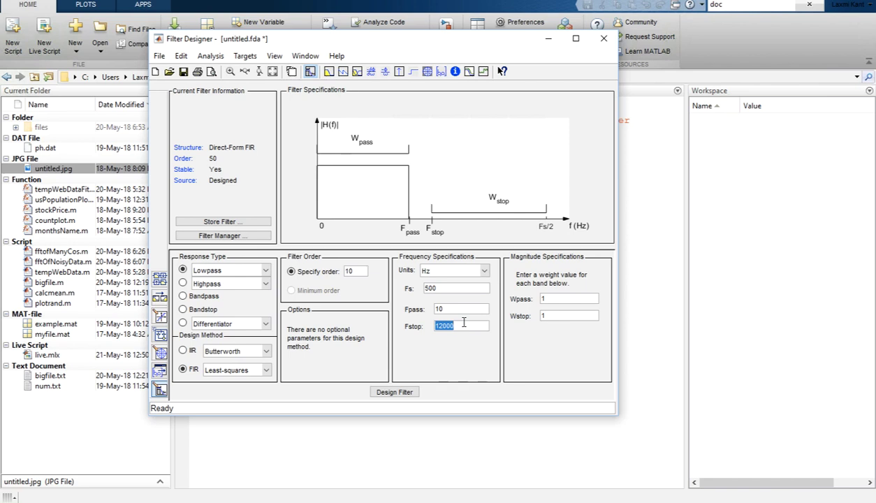
{"action": "type", "text": "30"}
{"action": "left_click", "coordinate": [393, 392]}
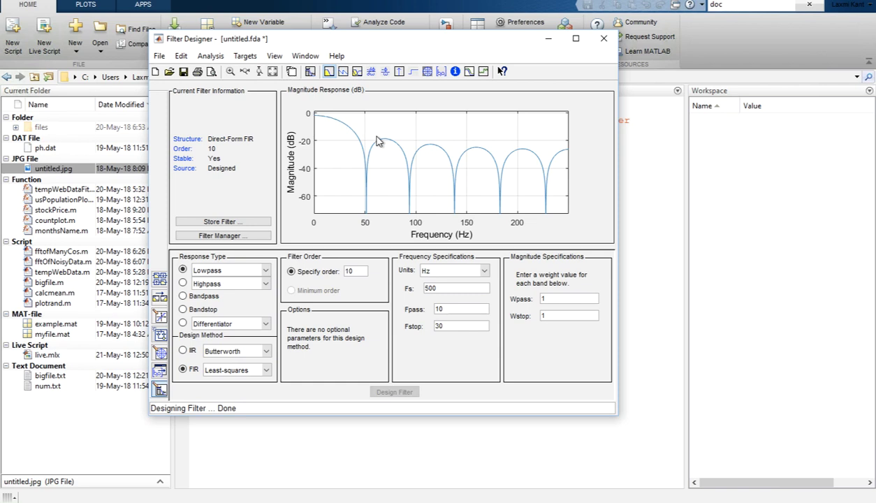
{"action": "left_click", "coordinate": [447, 308]}
Change Fstop from 30 to 50 and redesign the filter.
{"action": "left_click", "coordinate": [448, 325]}
{"action": "key", "text": "BackSpace"}
{"action": "key", "text": "BackSpace"}
{"action": "type", "text": "50"}
{"action": "left_click", "coordinate": [400, 392]}
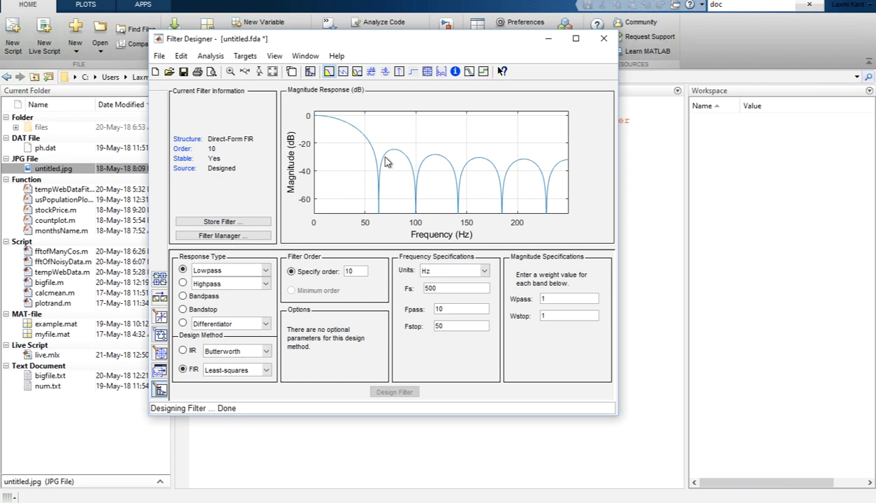
Cycle through phase, magnitude/phase, group delay and phase delay views, then read the filter information.
{"action": "left_click", "coordinate": [343, 72]}
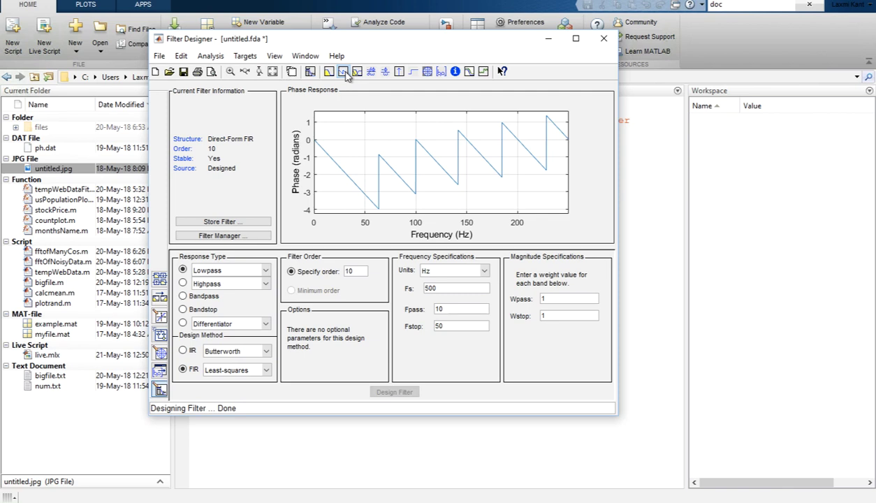
{"action": "left_click", "coordinate": [356, 72]}
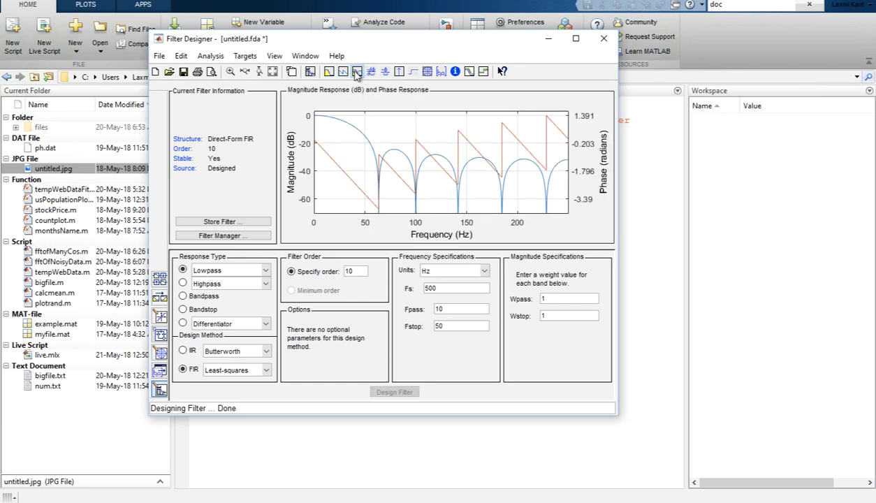
{"action": "left_click", "coordinate": [371, 72]}
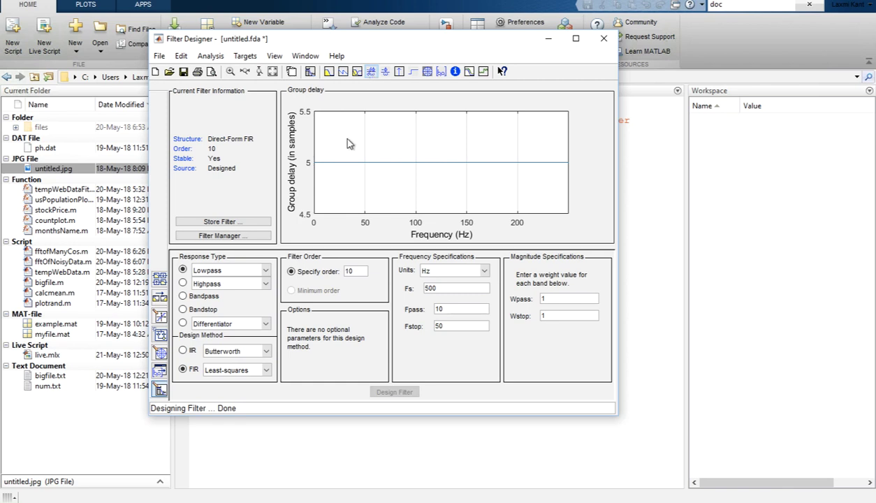
{"action": "left_click", "coordinate": [387, 72]}
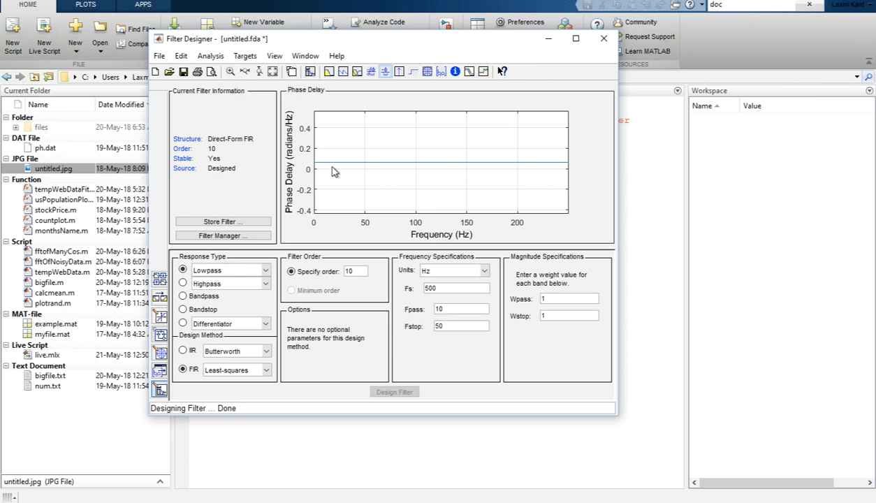
{"action": "left_click", "coordinate": [454, 72]}
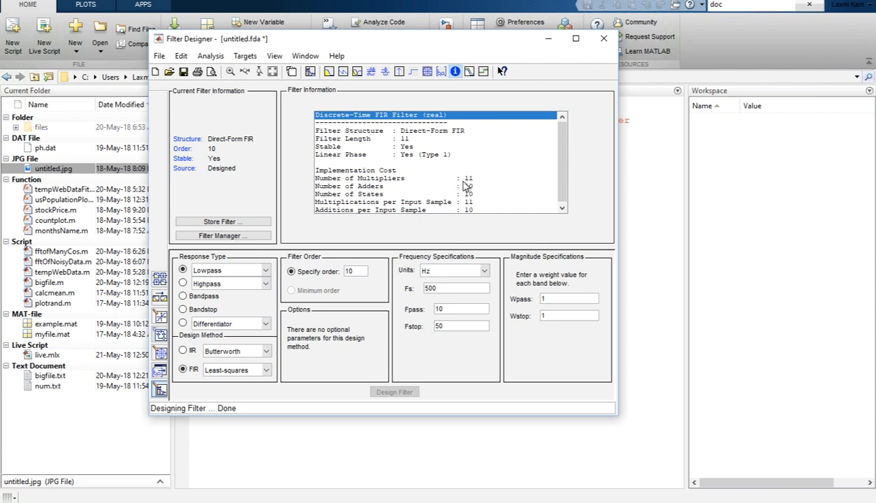
{"action": "scroll", "coordinate": [548, 200], "scroll_direction": "down", "scroll_amount": 1}
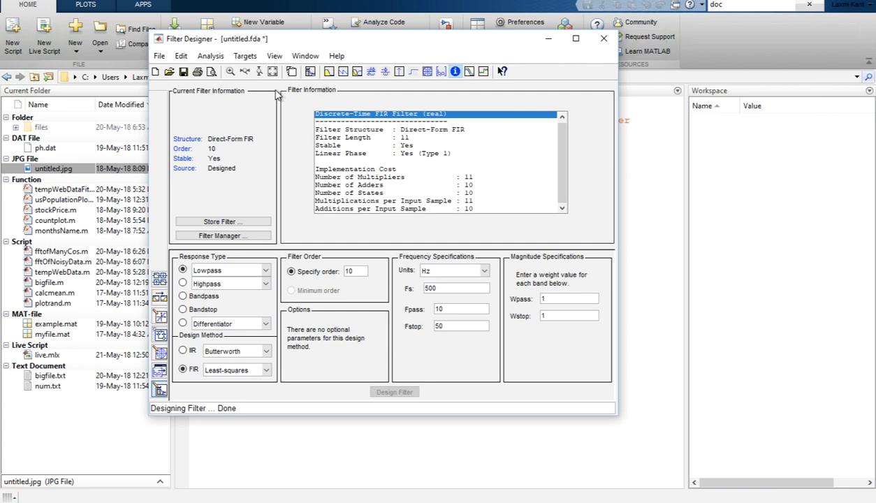
Return to the magnitude response plot and browse the File, Analysis, Targets and View menus.
{"action": "left_click", "coordinate": [328, 72]}
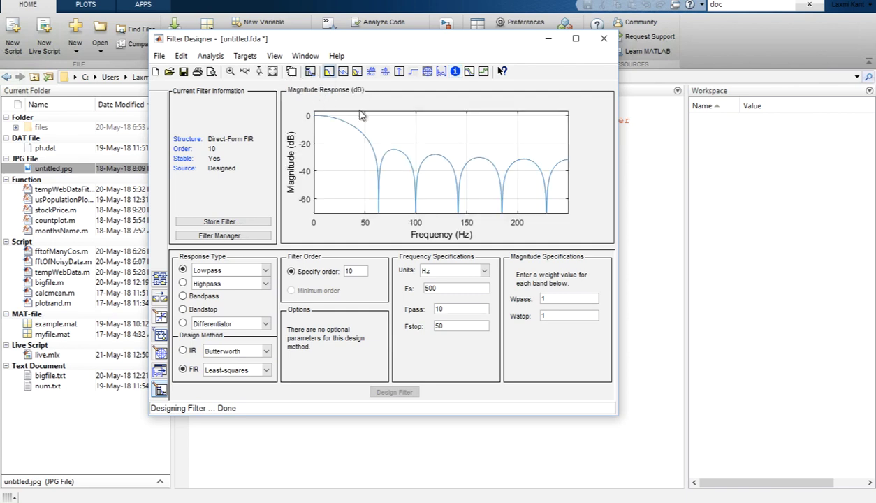
{"action": "left_click", "coordinate": [160, 57]}
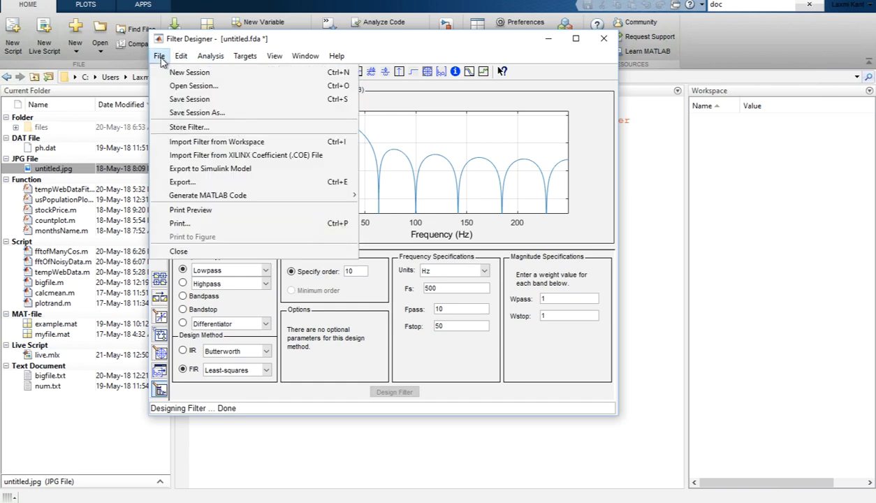
{"action": "left_click", "coordinate": [210, 56]}
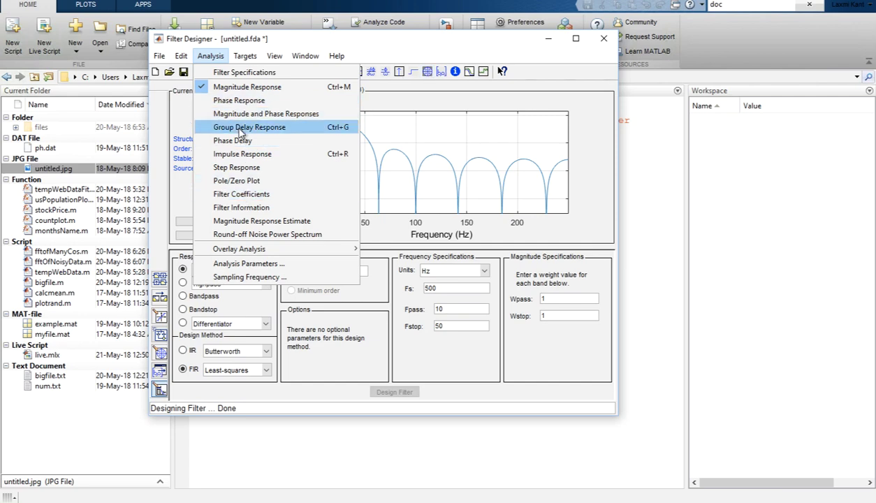
{"action": "left_click", "coordinate": [247, 87]}
{"action": "left_click", "coordinate": [246, 57]}
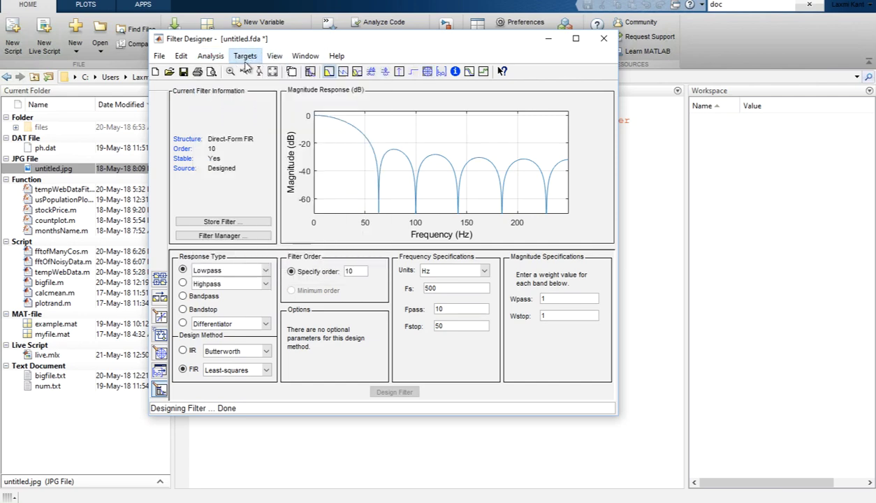
{"action": "mouse_move", "coordinate": [162, 58]}
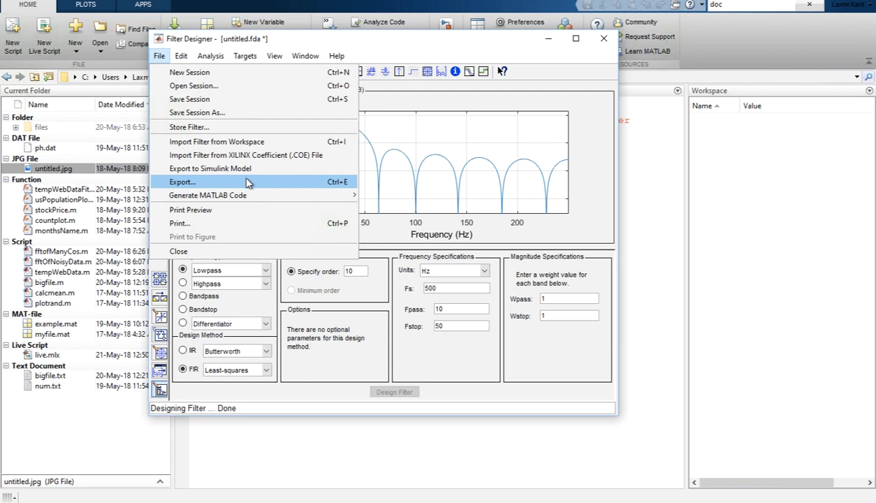
Export the filter coefficients to the workspace as Num, keeping Workspace and Coefficients.
{"action": "left_click", "coordinate": [225, 184]}
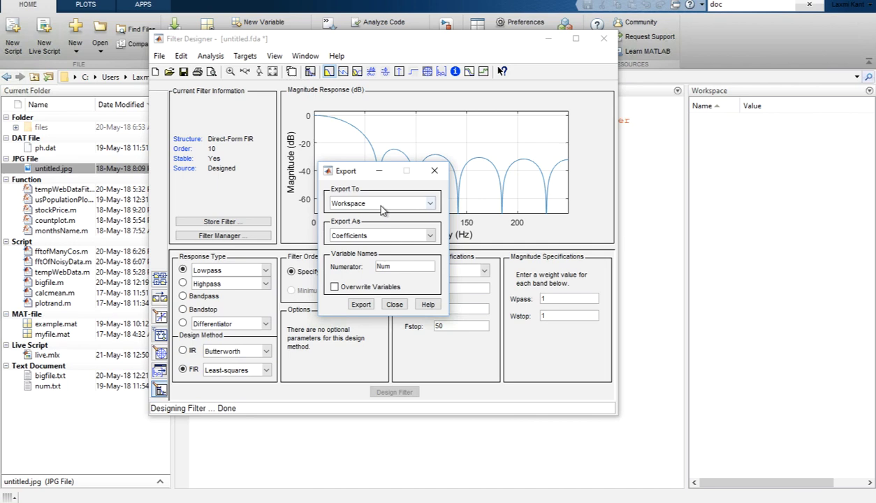
{"action": "left_click", "coordinate": [381, 204]}
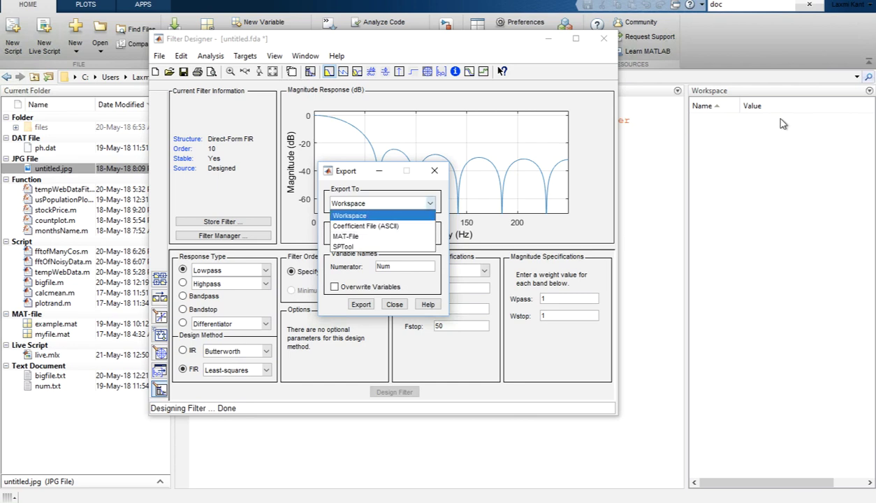
{"action": "left_click", "coordinate": [358, 268]}
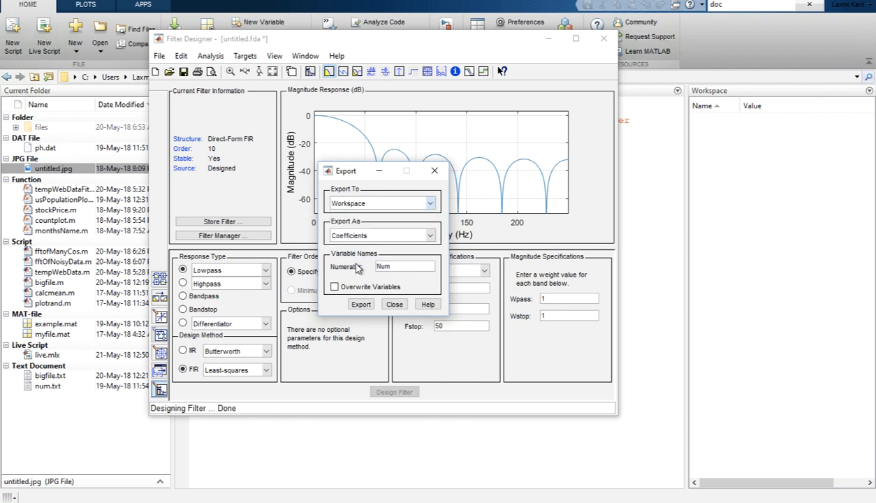
{"action": "left_click", "coordinate": [411, 238]}
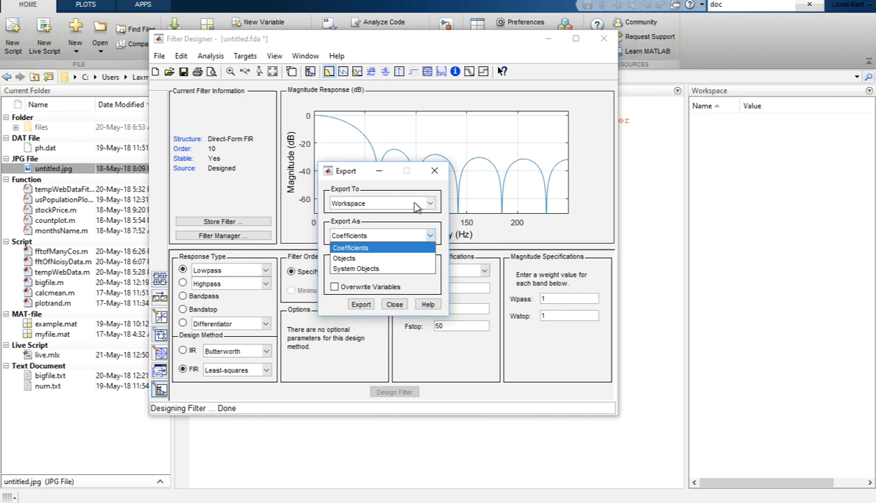
{"action": "left_click", "coordinate": [416, 204]}
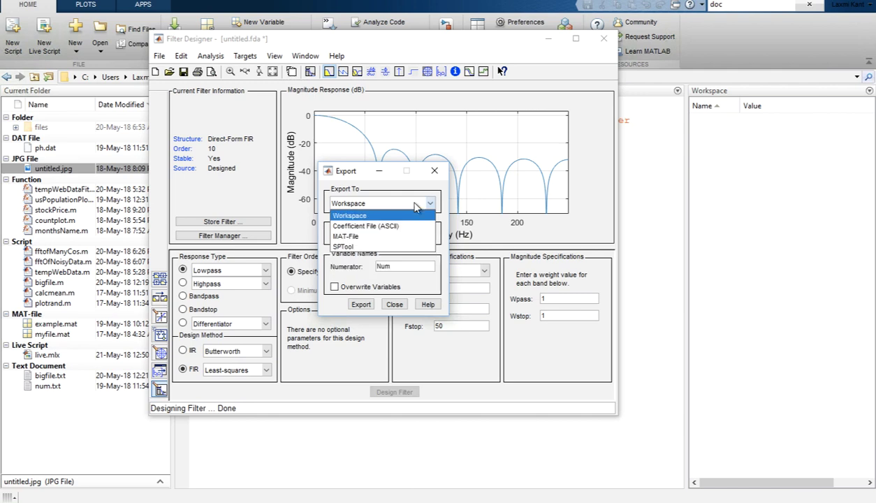
{"action": "left_click", "coordinate": [364, 176]}
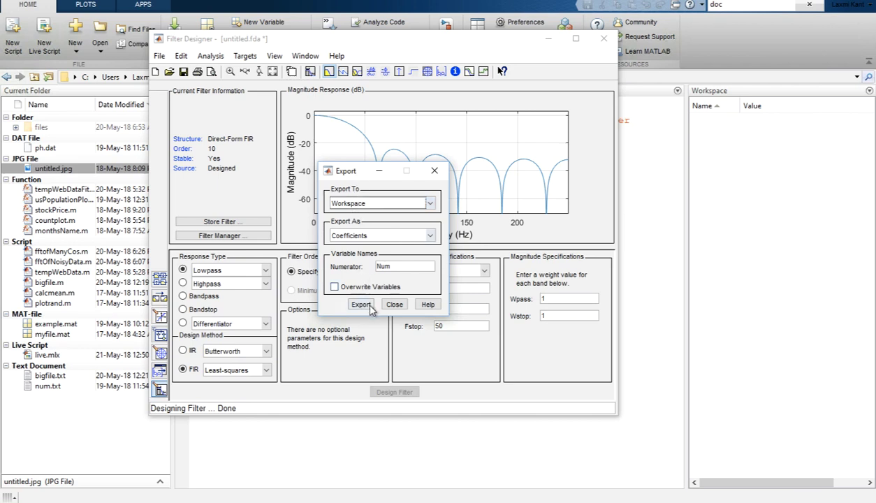
{"action": "left_click", "coordinate": [361, 305]}
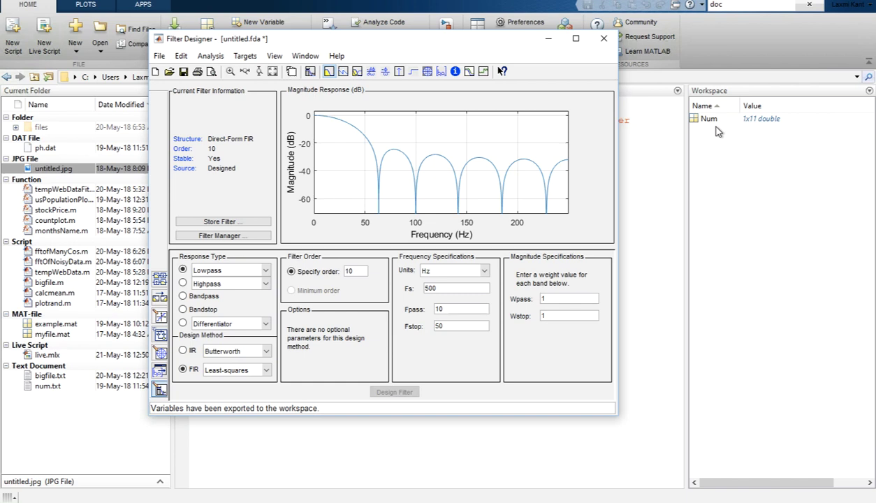
Generate MATLAB code for the filter design function, naming the file lpf.
{"action": "left_click", "coordinate": [160, 58]}
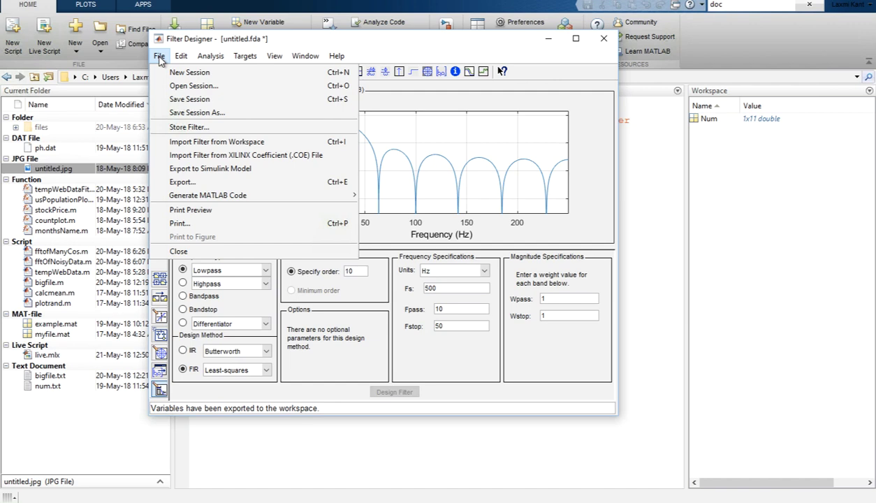
{"action": "mouse_move", "coordinate": [256, 196]}
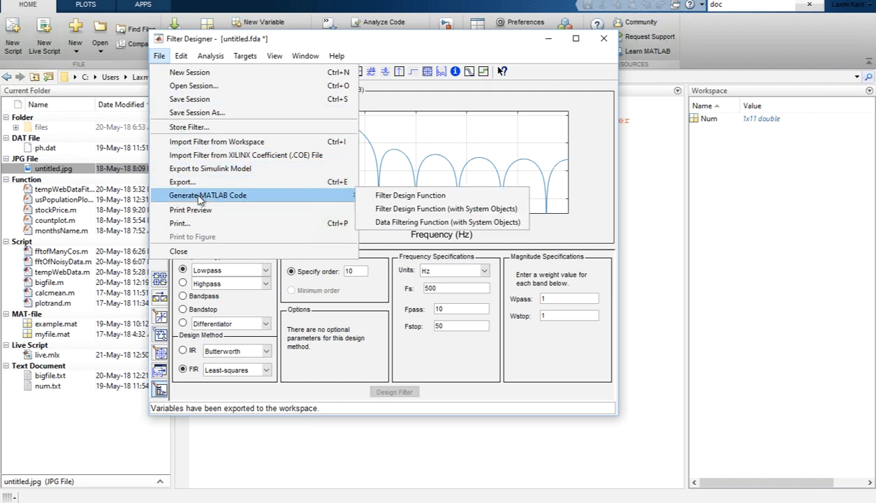
{"action": "left_click", "coordinate": [395, 197]}
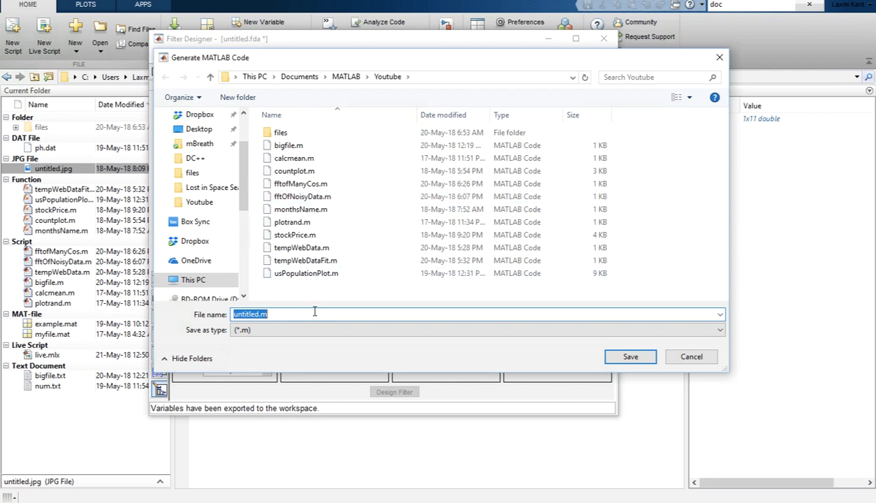
{"action": "type", "text": "lpf"}
Save the generated code as lpf.m and select lpf and Hd on its first line.
{"action": "left_click", "coordinate": [618, 355]}
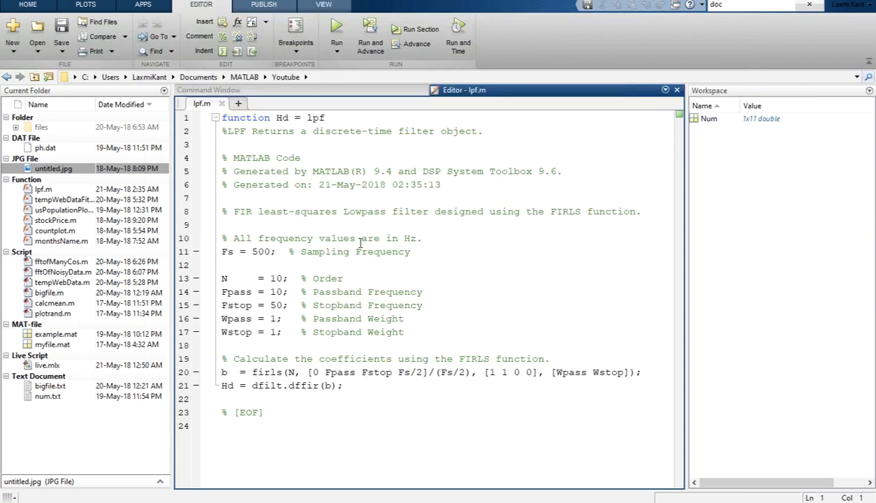
{"action": "double_click", "coordinate": [317, 118]}
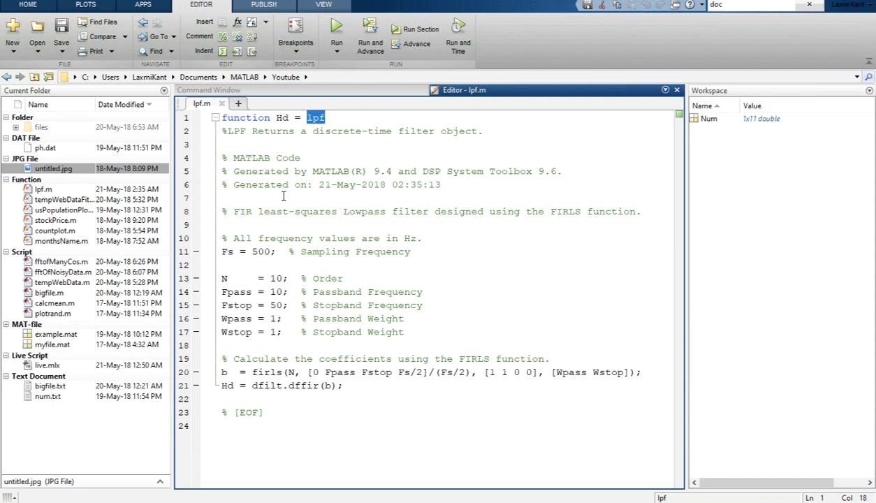
{"action": "double_click", "coordinate": [281, 119]}
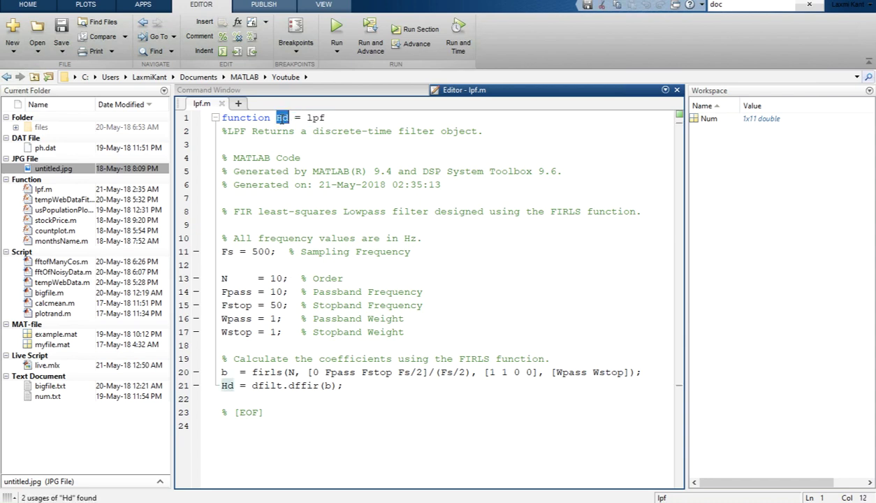